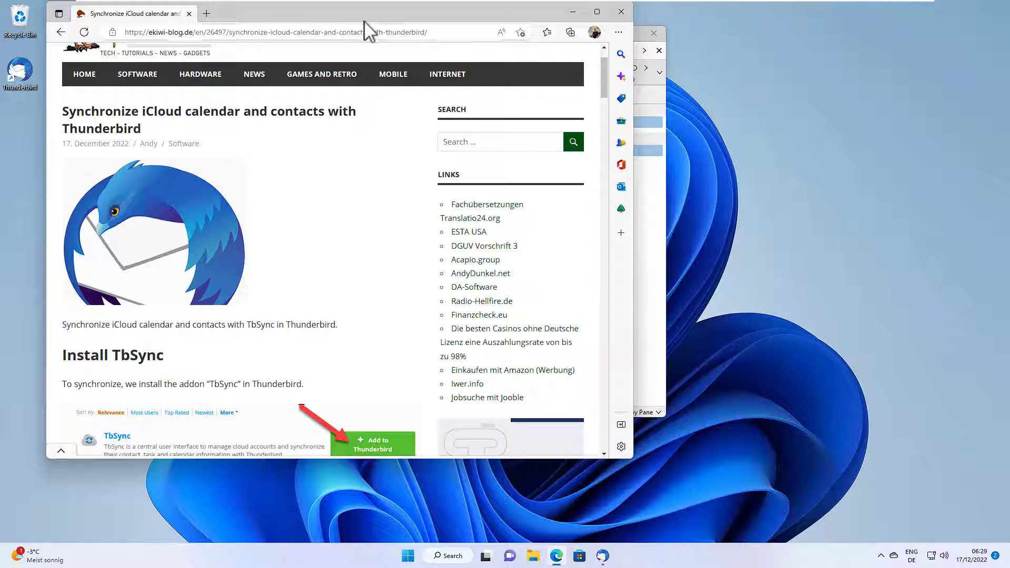
Bring the Thunderbird window forward and open the Add-ons and Themes manager from the Tools menu.
drag(361, 18, 369, 54)
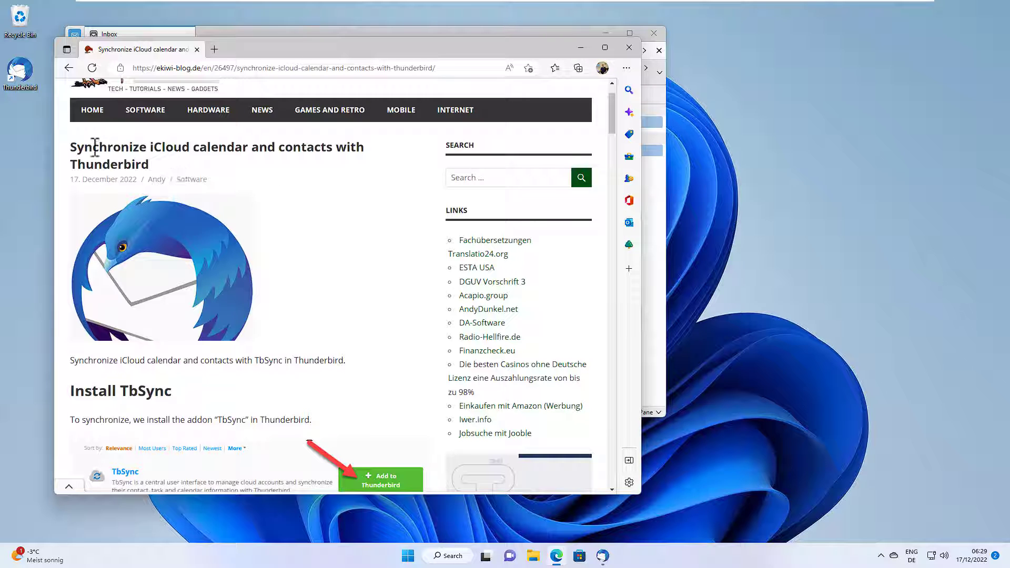
triple_click(74, 143)
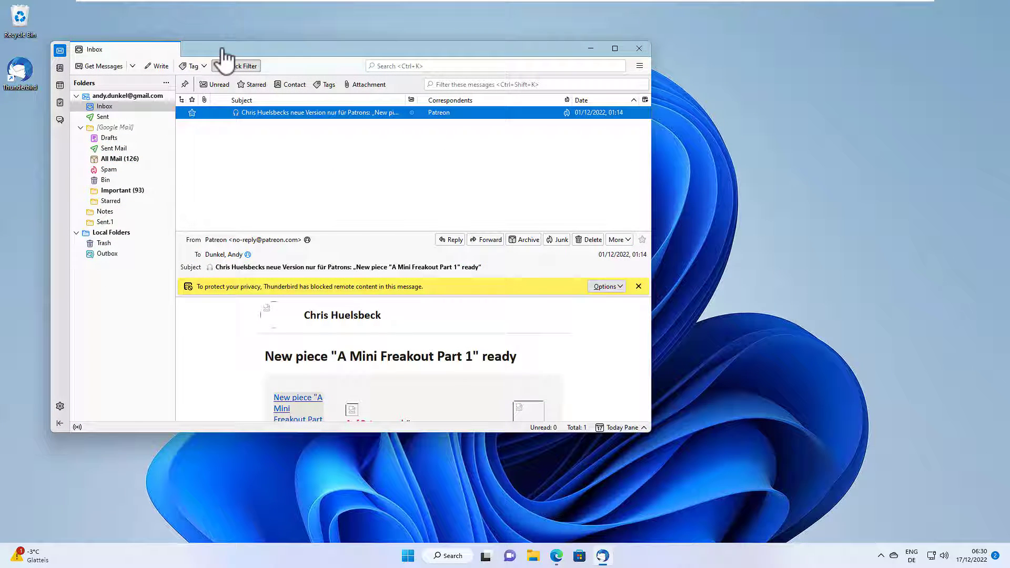
drag(233, 50, 247, 52)
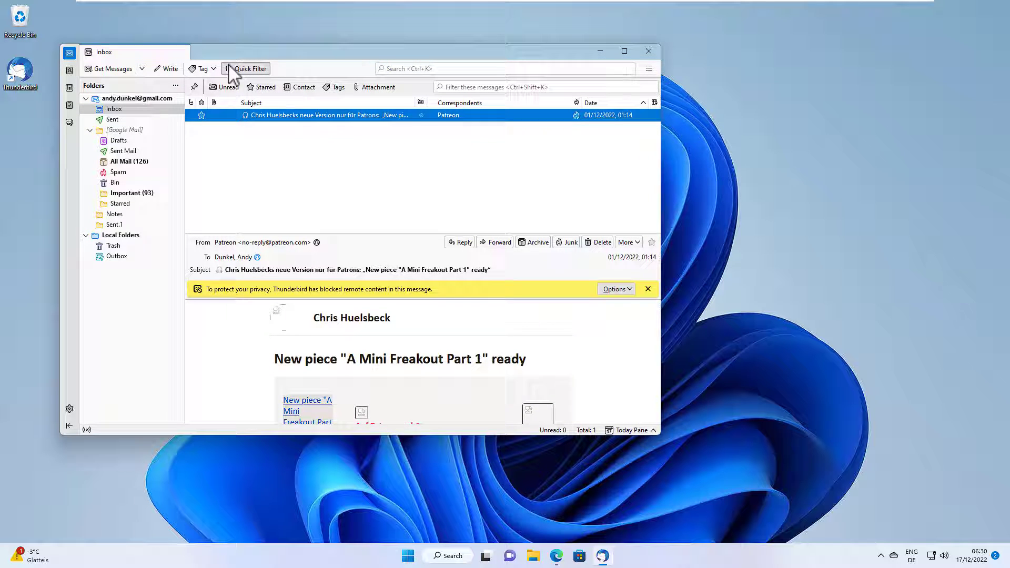
key(alt)
click(215, 52)
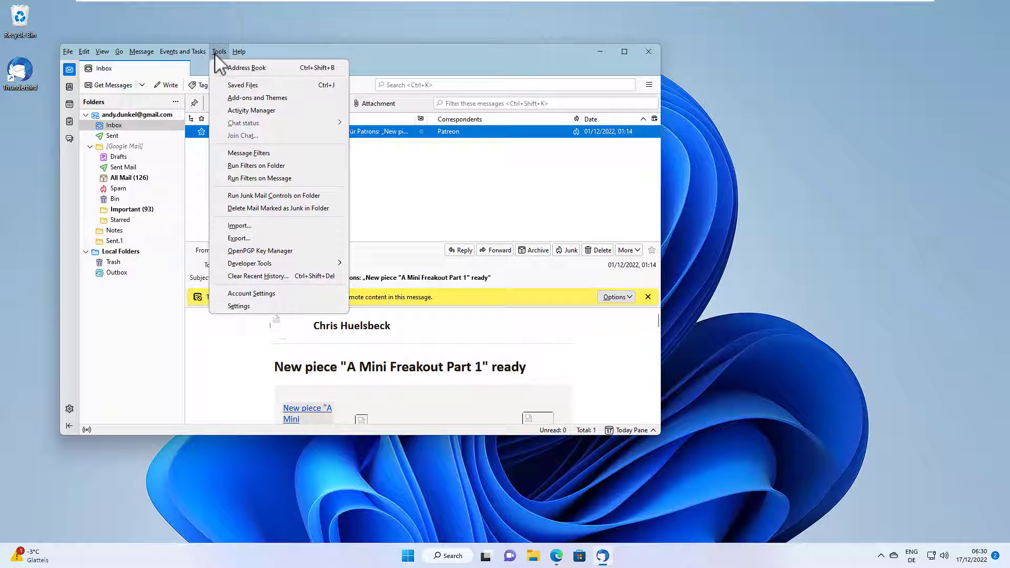
click(258, 97)
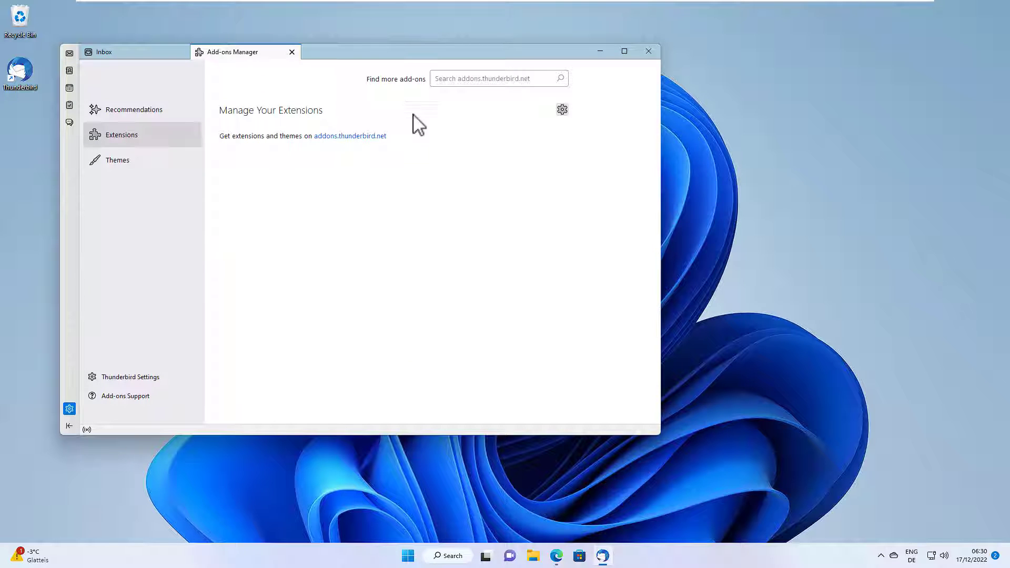
Search the add-ons site for 'tbsync' and install the TbSync add-on.
click(465, 83)
text(tbsync)
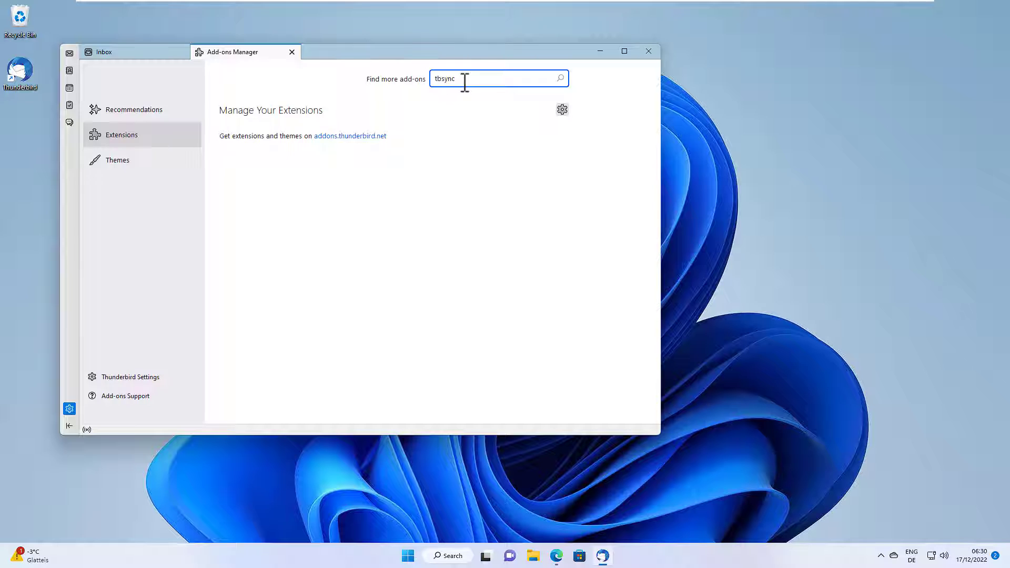
key(Return)
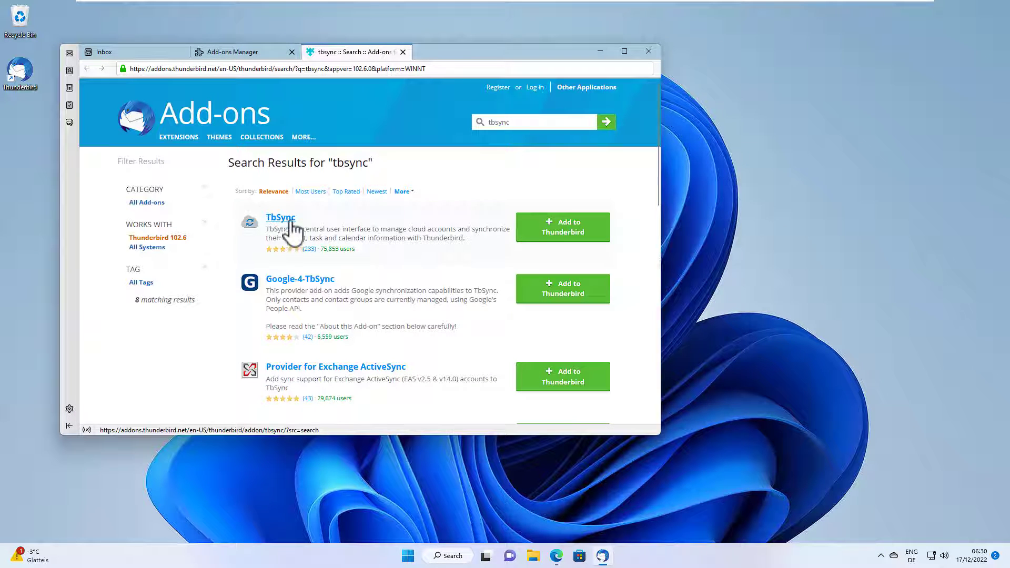
click(544, 236)
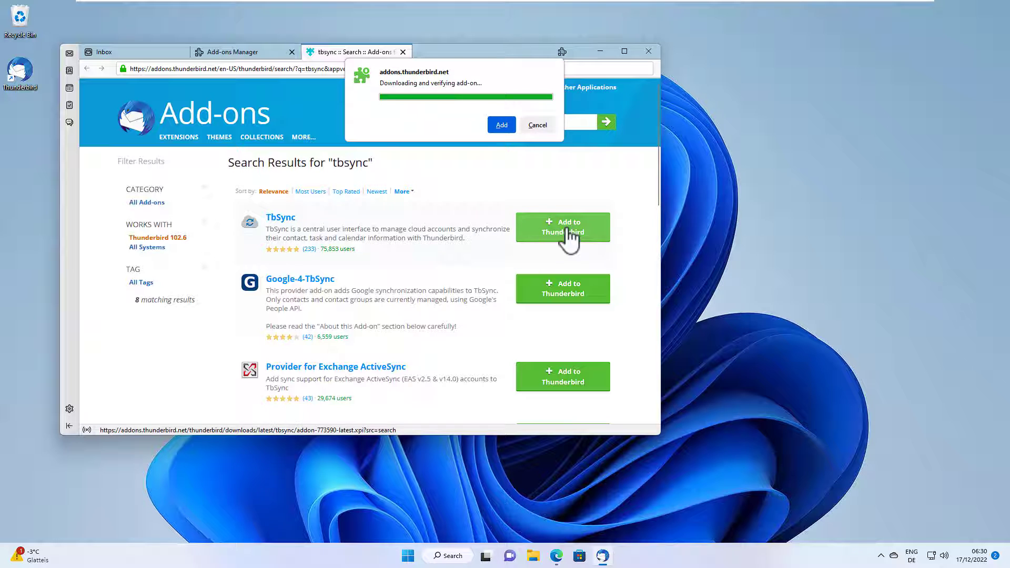
click(501, 134)
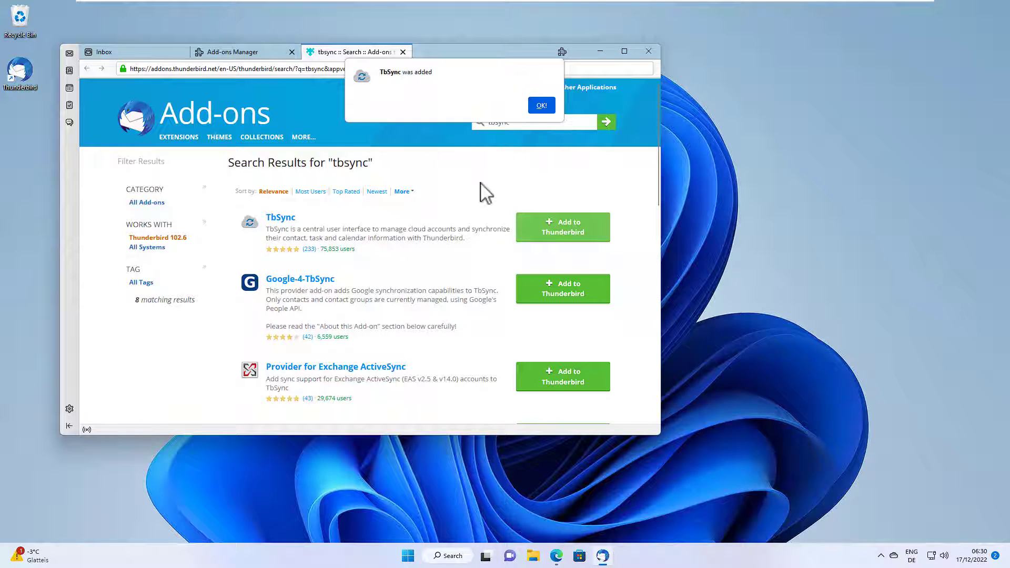
click(542, 105)
From the Inbox, open Synchronization Settings (TbSync) and add a new CalDAV & CardDAV account.
click(141, 53)
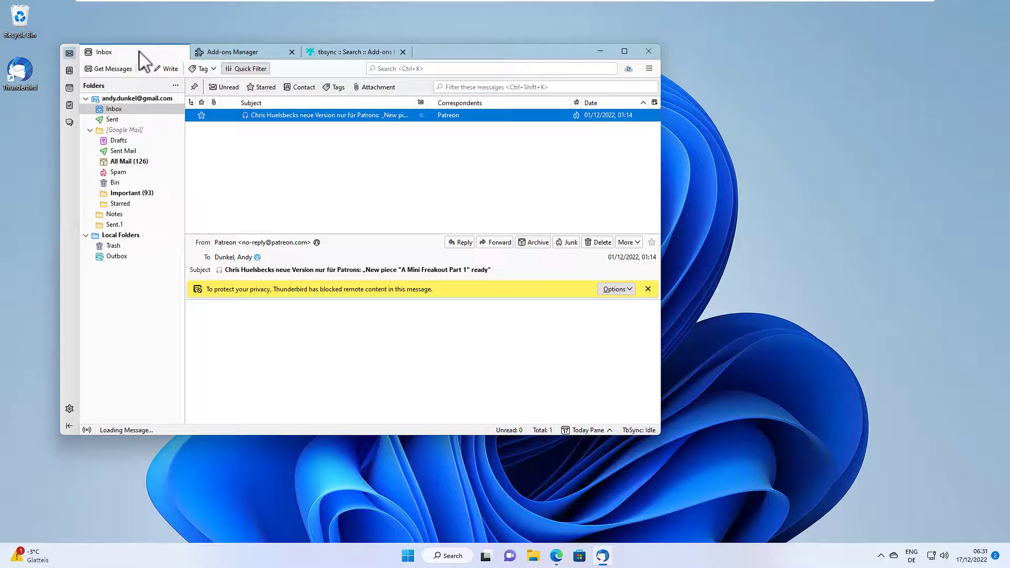
key(alt)
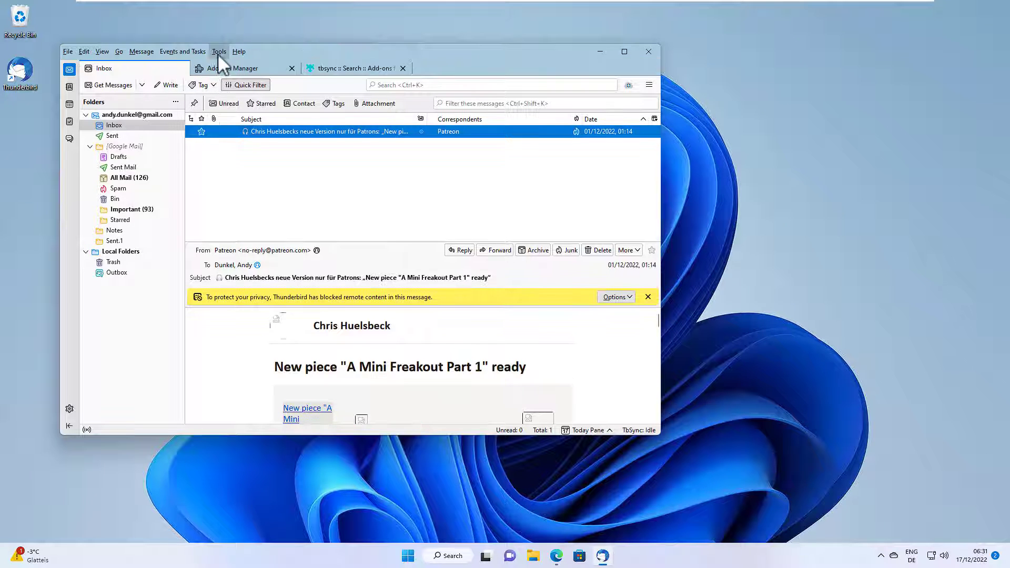
click(219, 52)
click(223, 52)
click(223, 52)
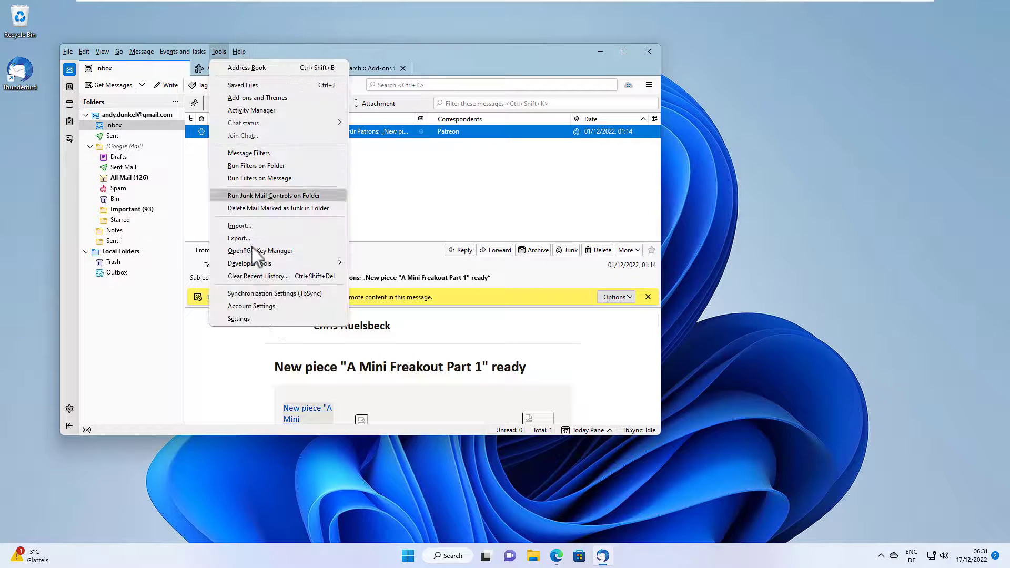
click(263, 293)
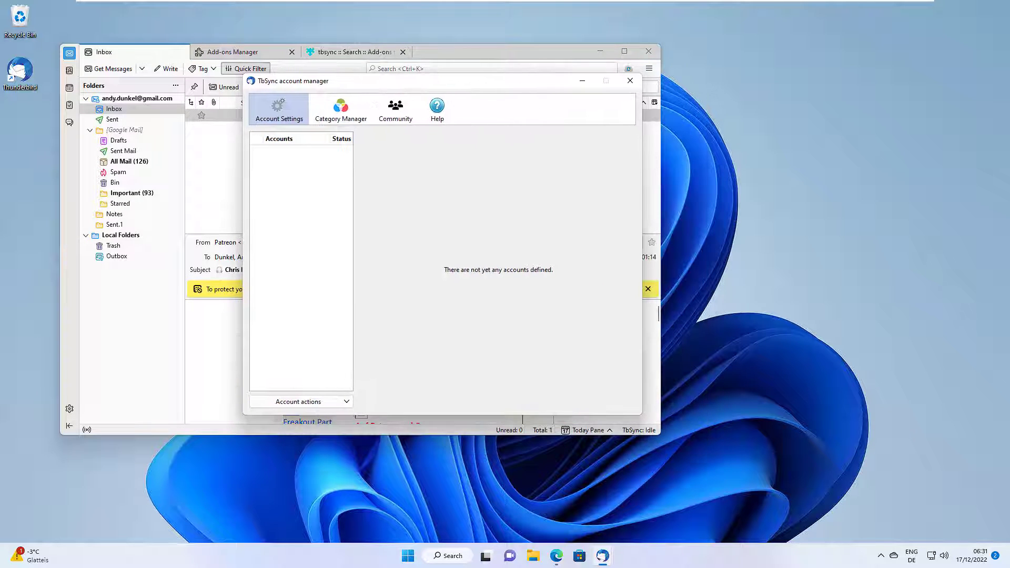
click(336, 401)
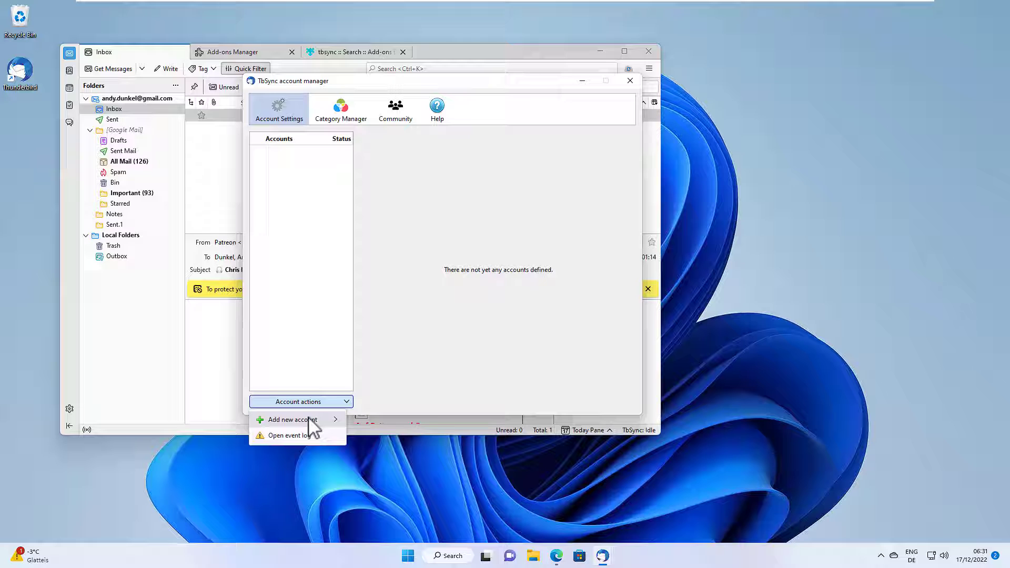
mouse_move(313, 421)
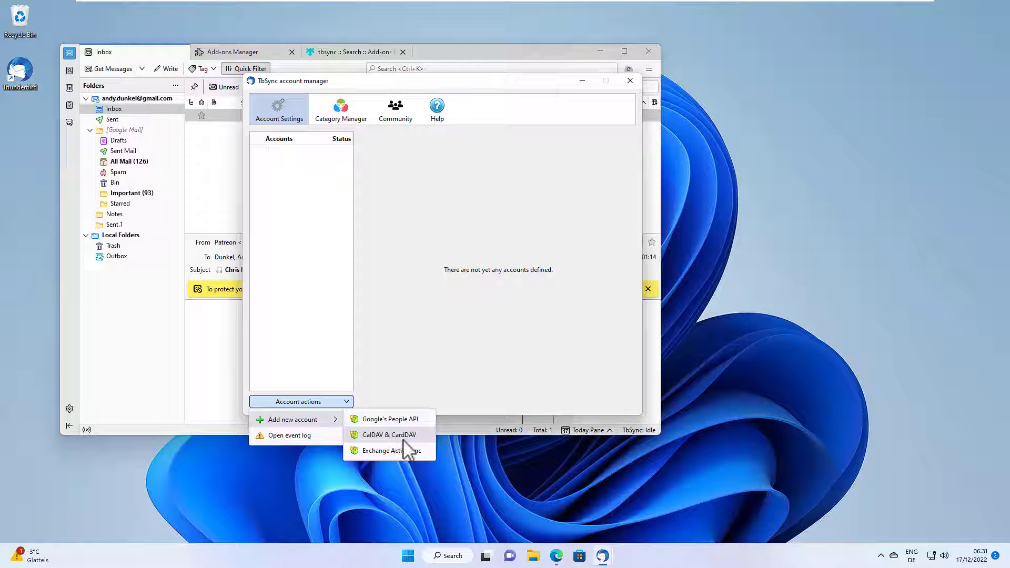
click(390, 437)
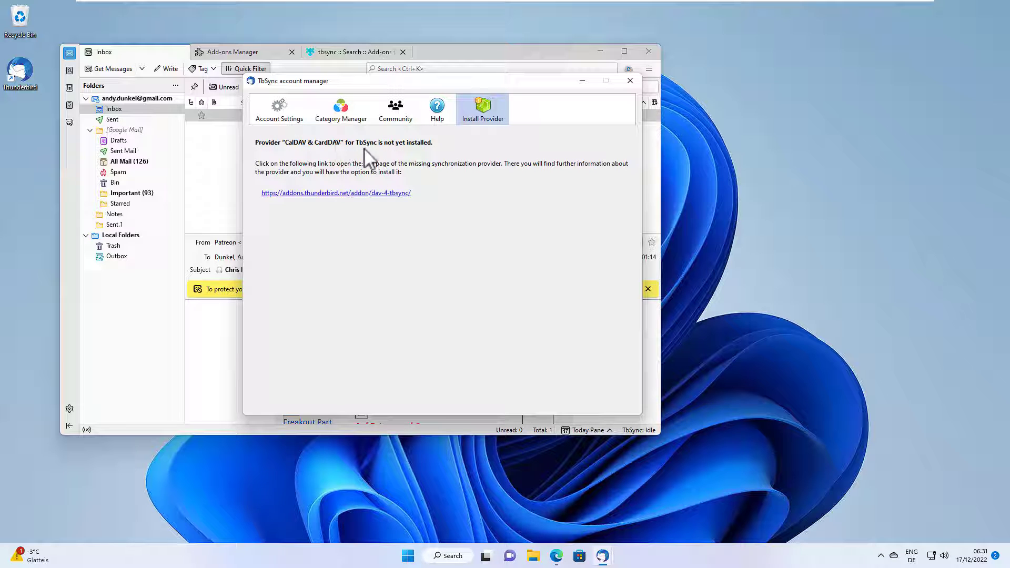
Install the Provider for CalDAV & CardDAV add-on from its add-on page.
click(357, 193)
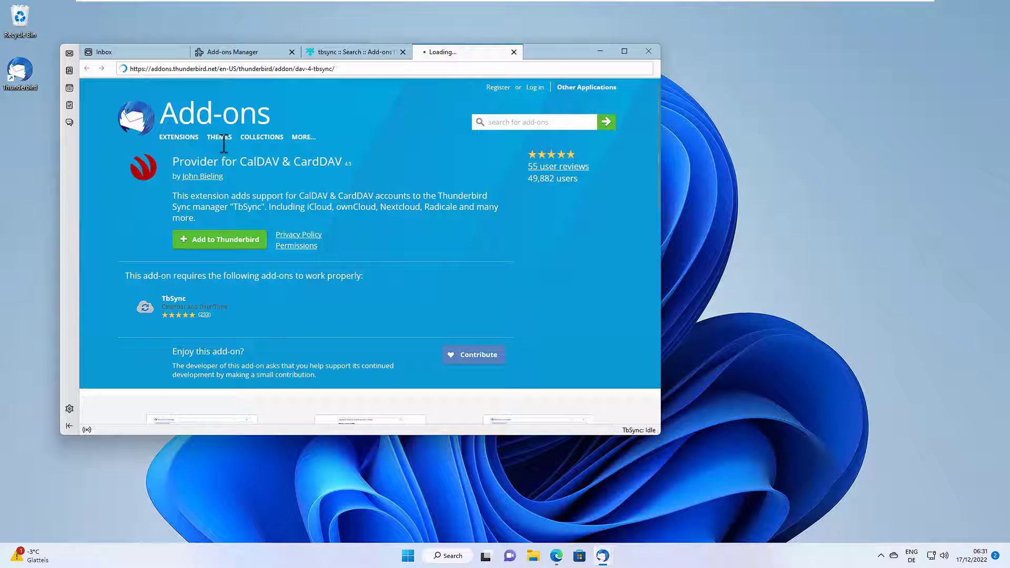
click(218, 240)
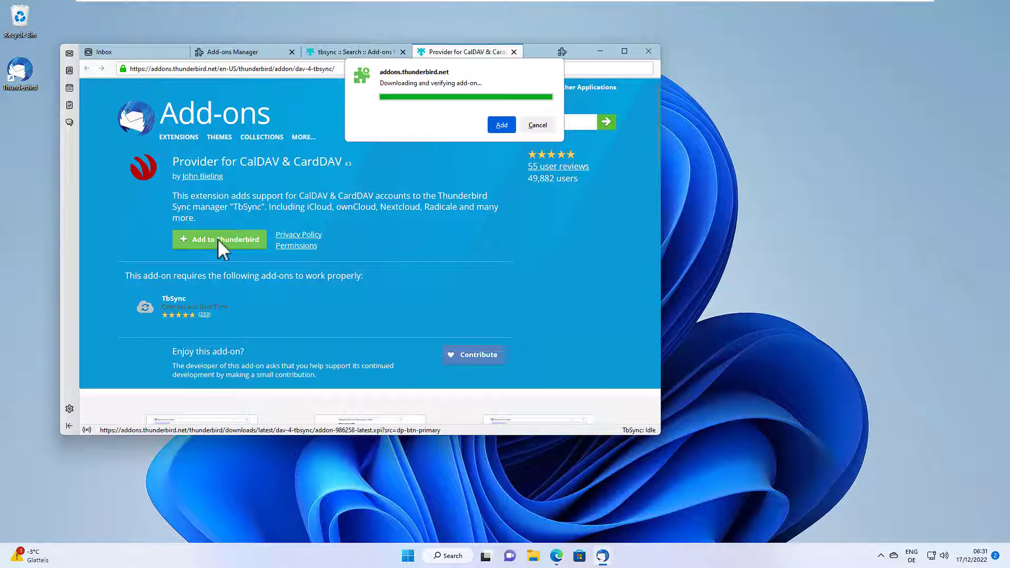
click(501, 141)
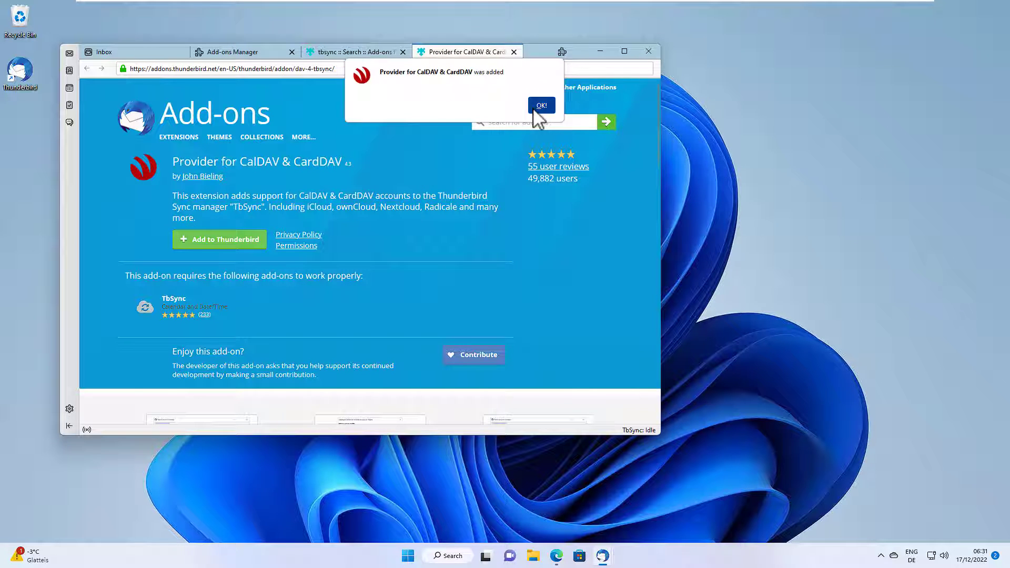
click(535, 108)
click(514, 52)
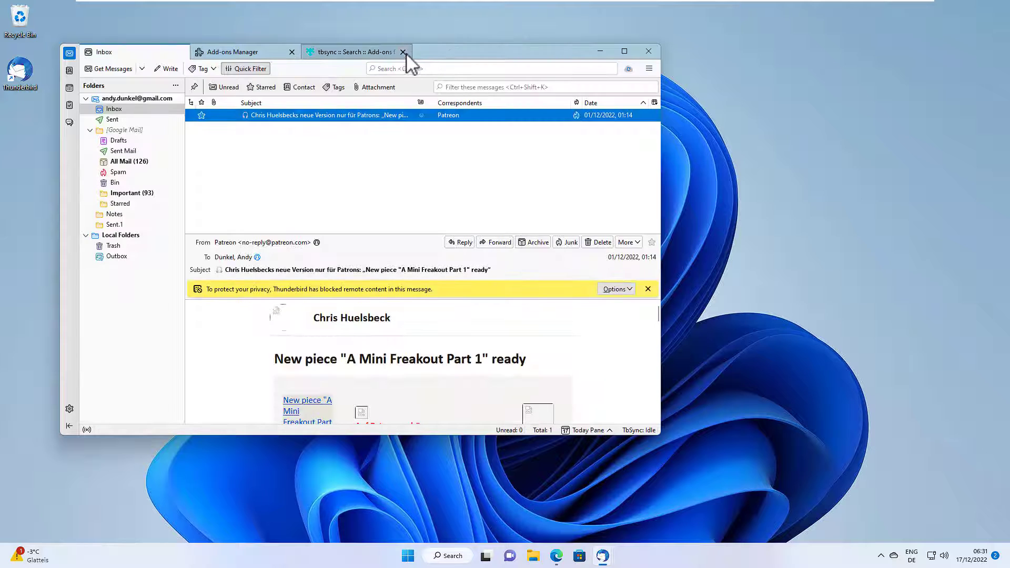
Close the tbsync search results and reopen the TbSync account manager's account actions from the Inbox.
click(368, 52)
click(403, 51)
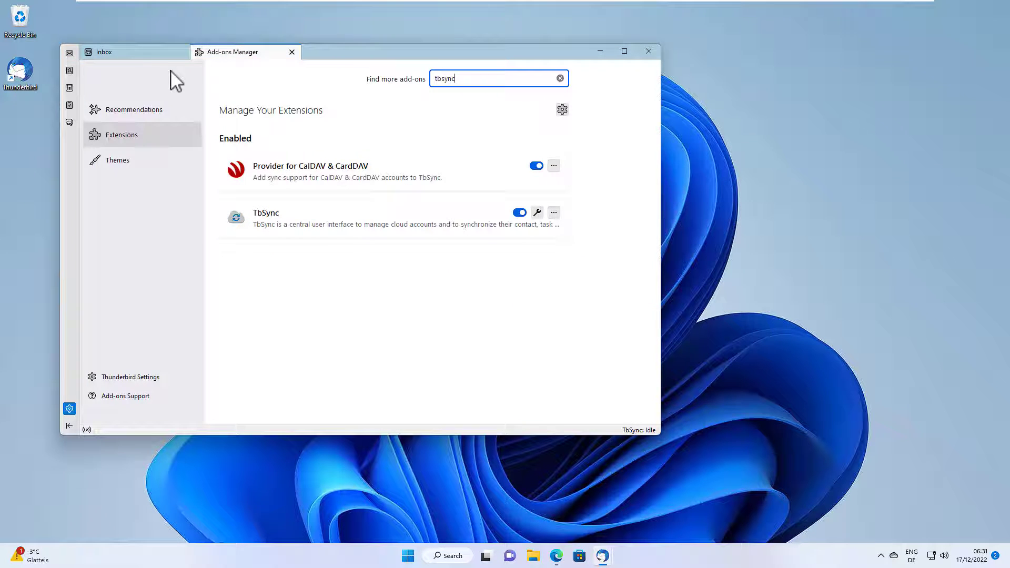
click(152, 52)
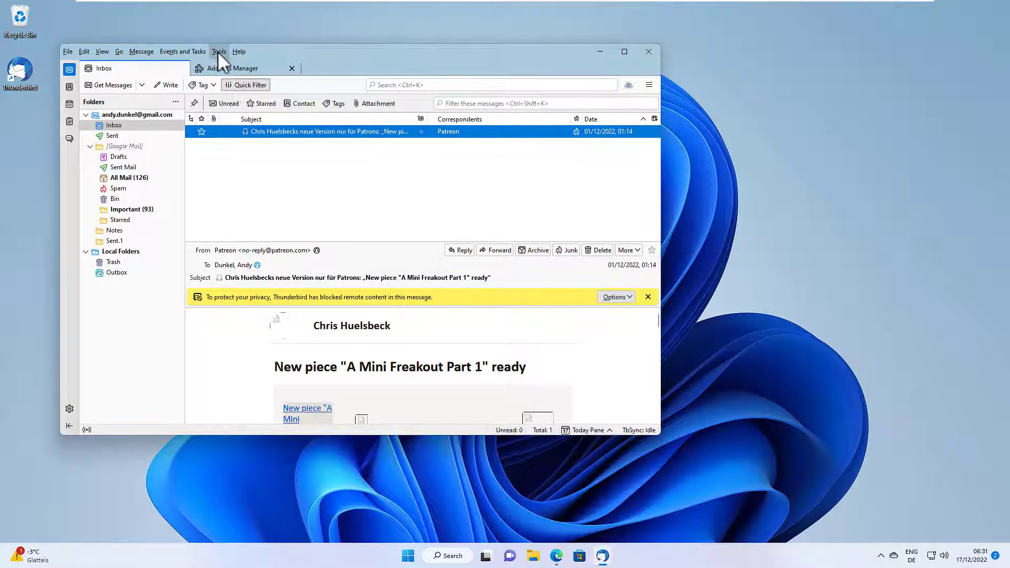
click(219, 52)
click(263, 292)
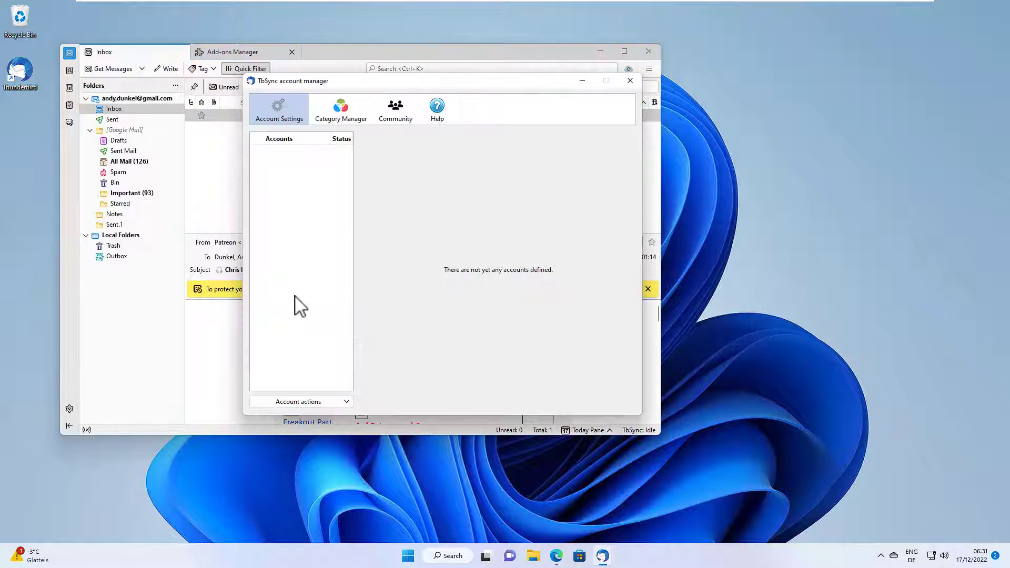
click(310, 403)
mouse_move(316, 421)
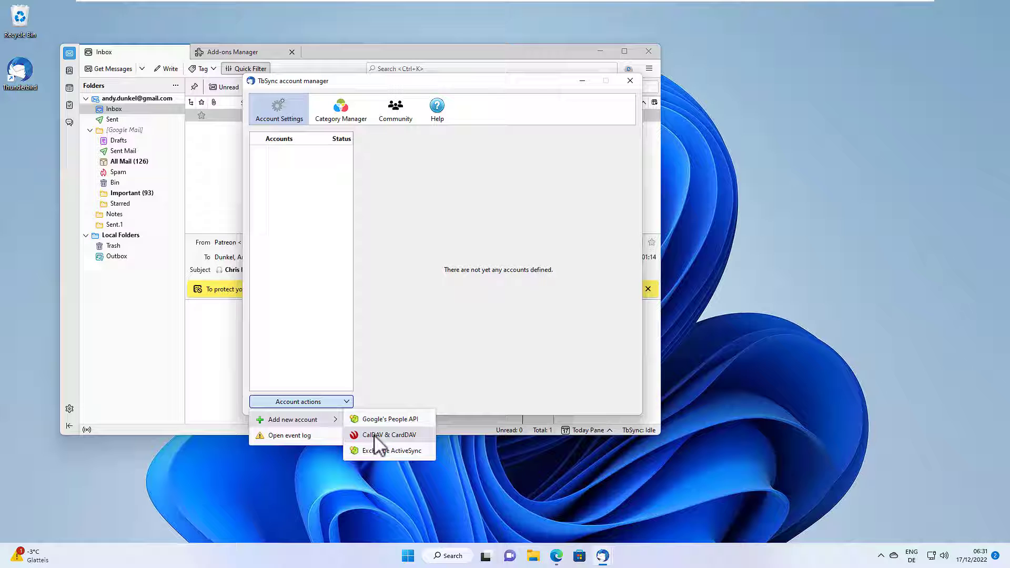
Add a CalDAV & CardDAV account with the iCloud server profile and reach the Password field.
click(384, 436)
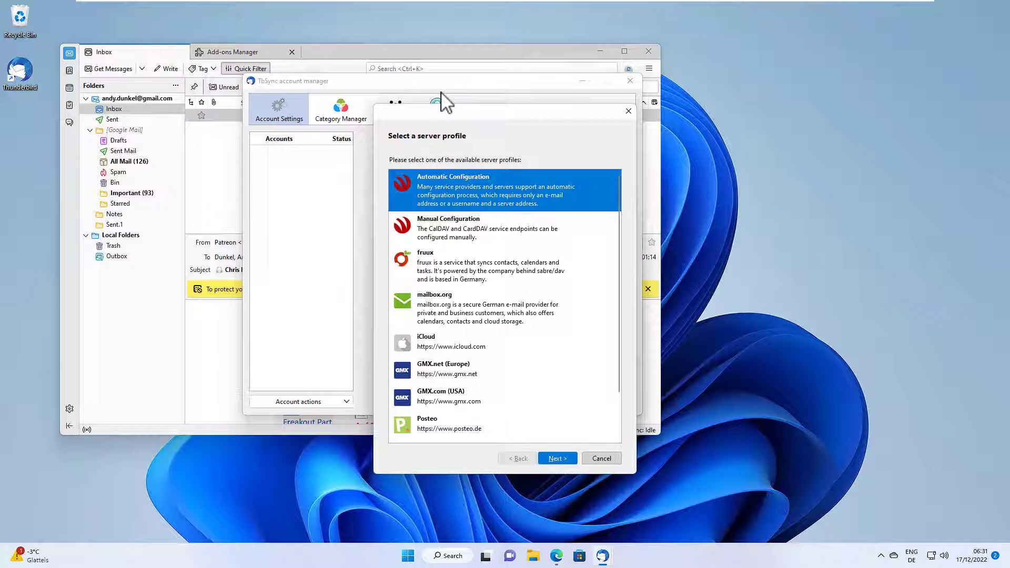
drag(439, 108, 417, 74)
click(430, 317)
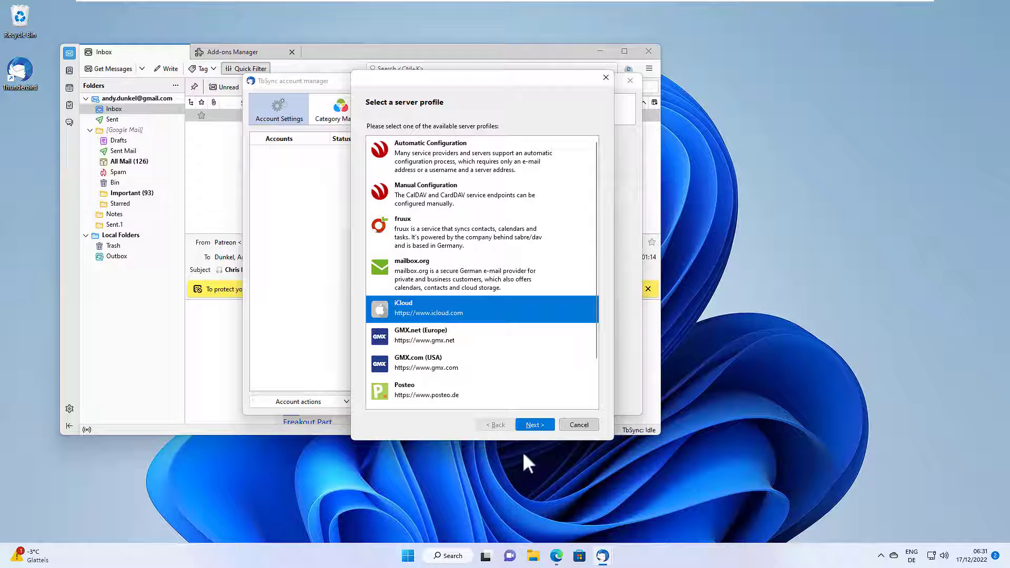
click(545, 424)
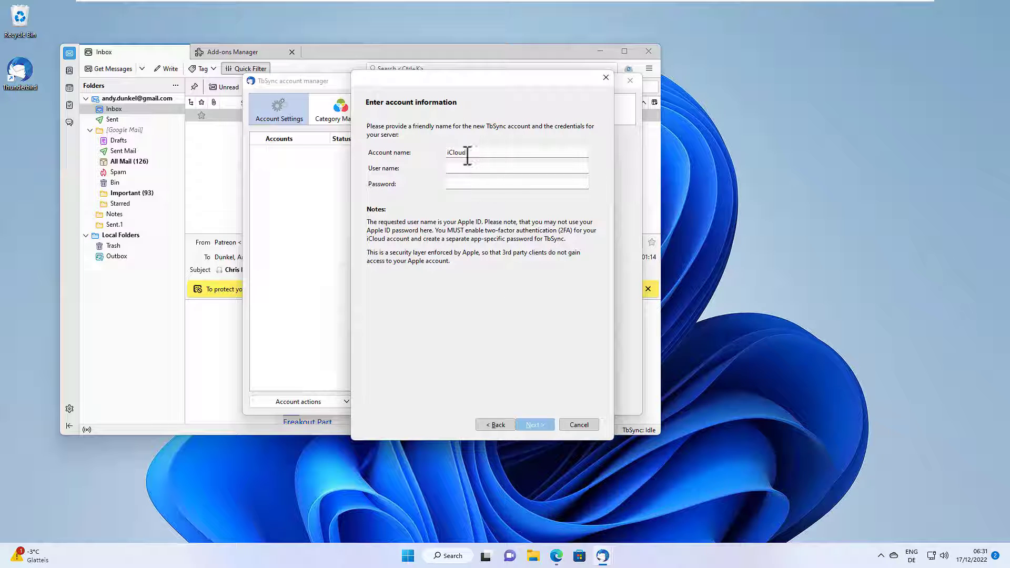
click(484, 185)
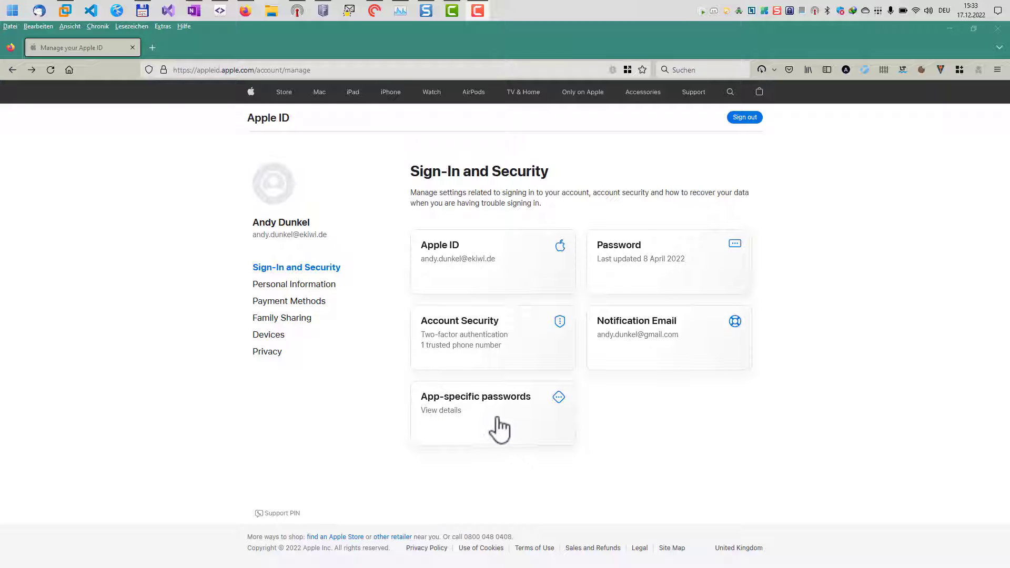
Generate a new Apple ID app-specific password named ThunderbirdSync.
click(496, 426)
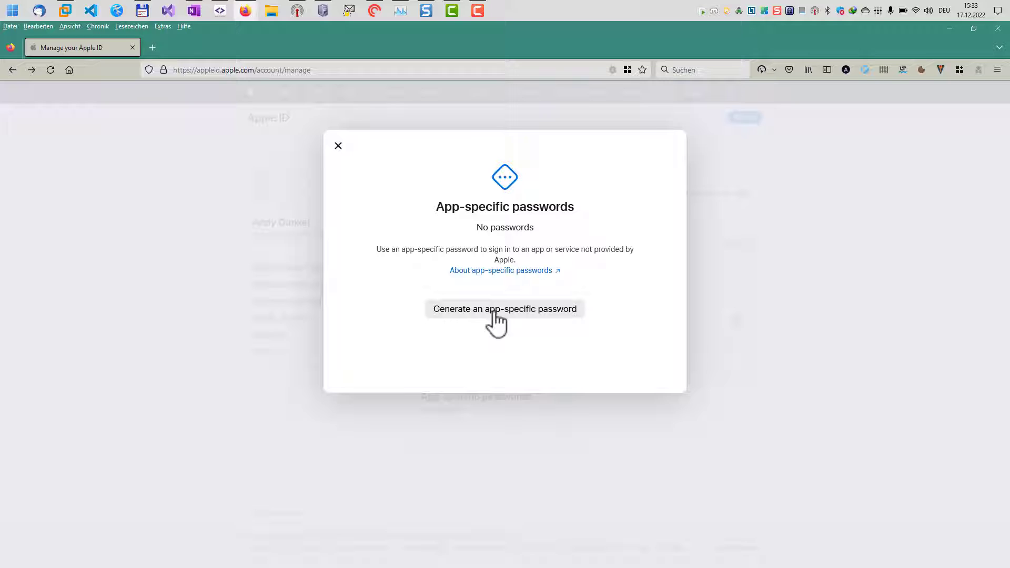
click(530, 311)
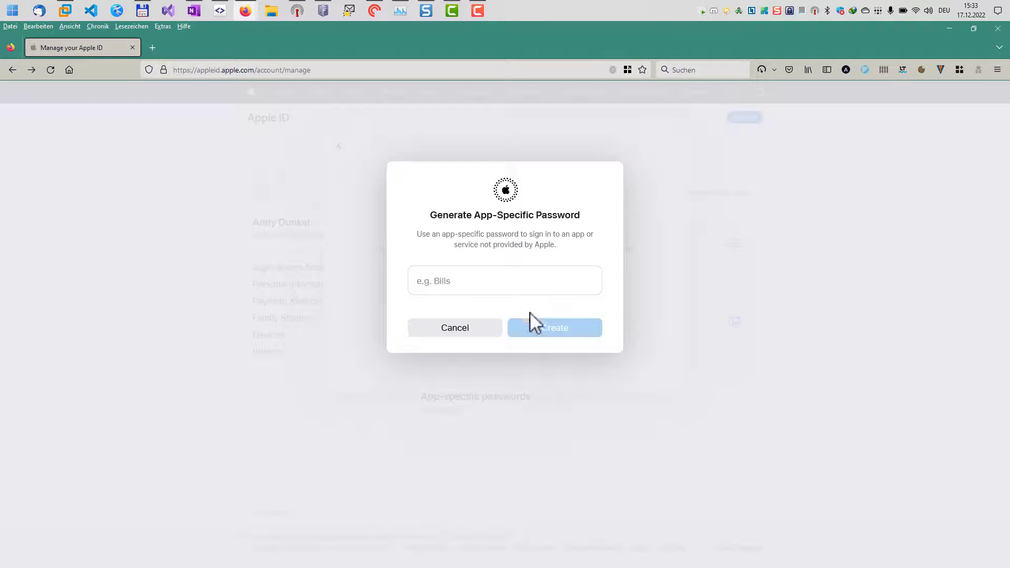
click(477, 282)
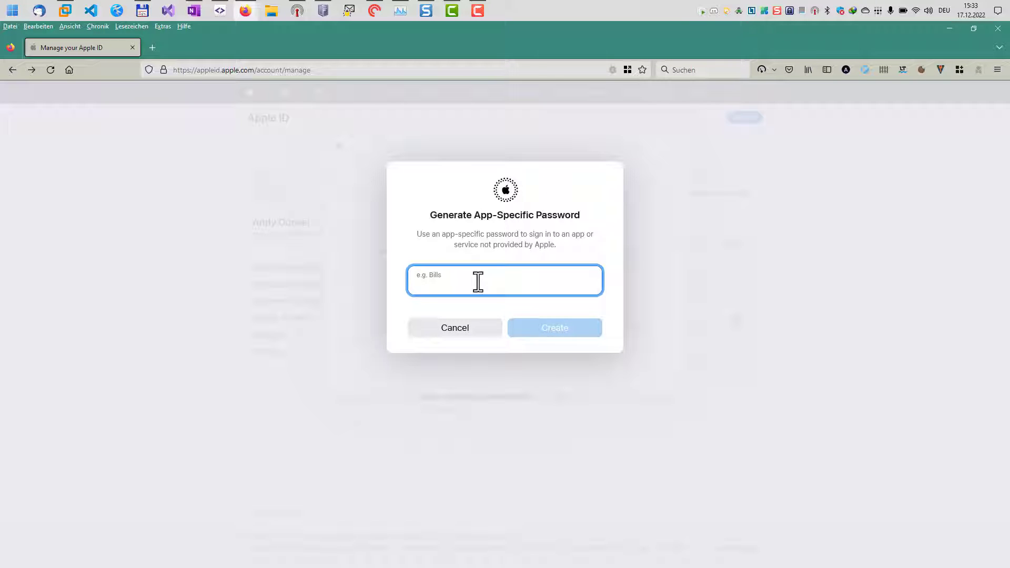
text(ThunderbirdSync)
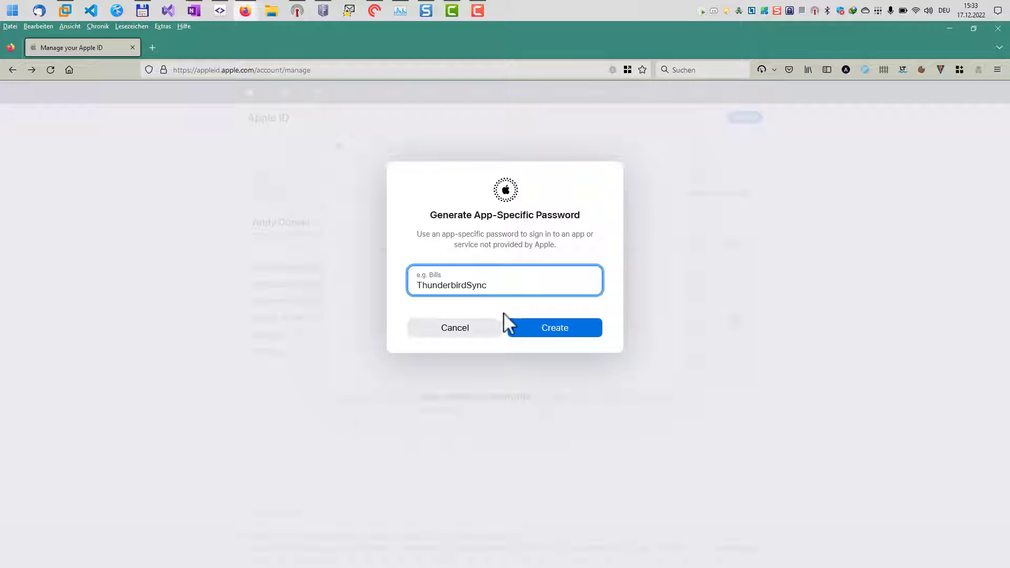
click(534, 331)
Confirm with the saved Apple ID password and select the generated app-specific password.
click(483, 286)
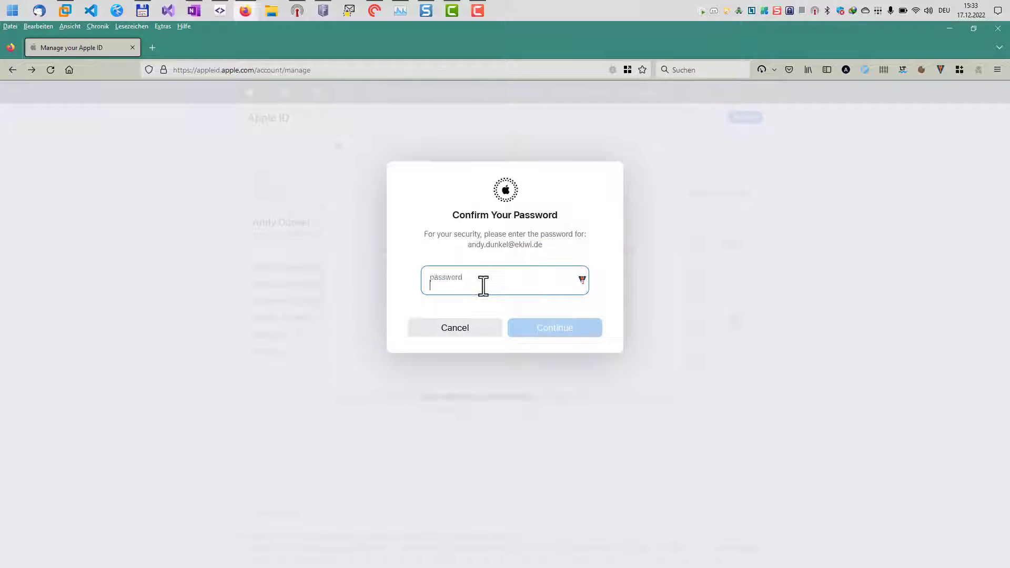
text(••)
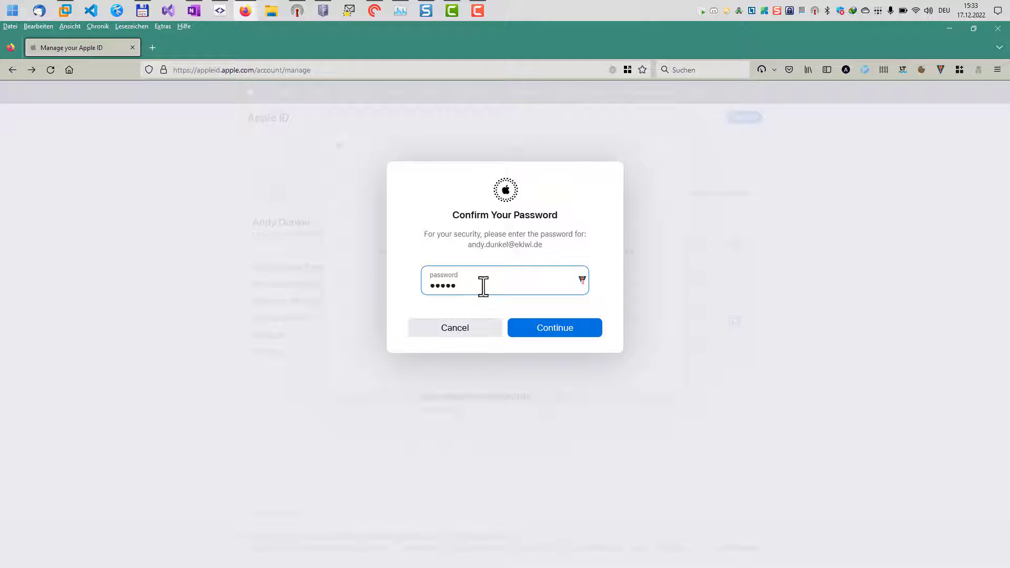
text(•••)
click(582, 280)
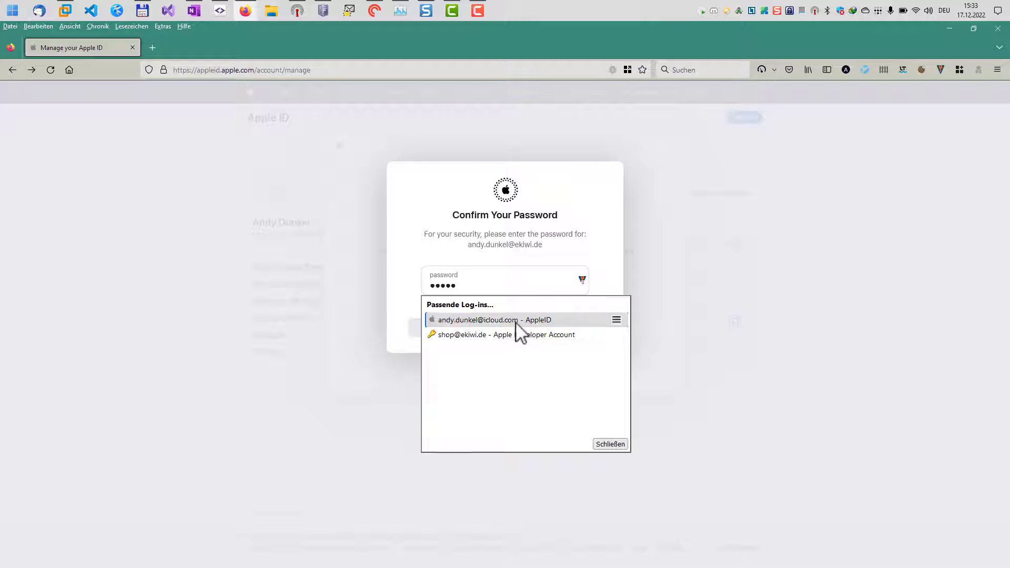
click(521, 321)
click(539, 326)
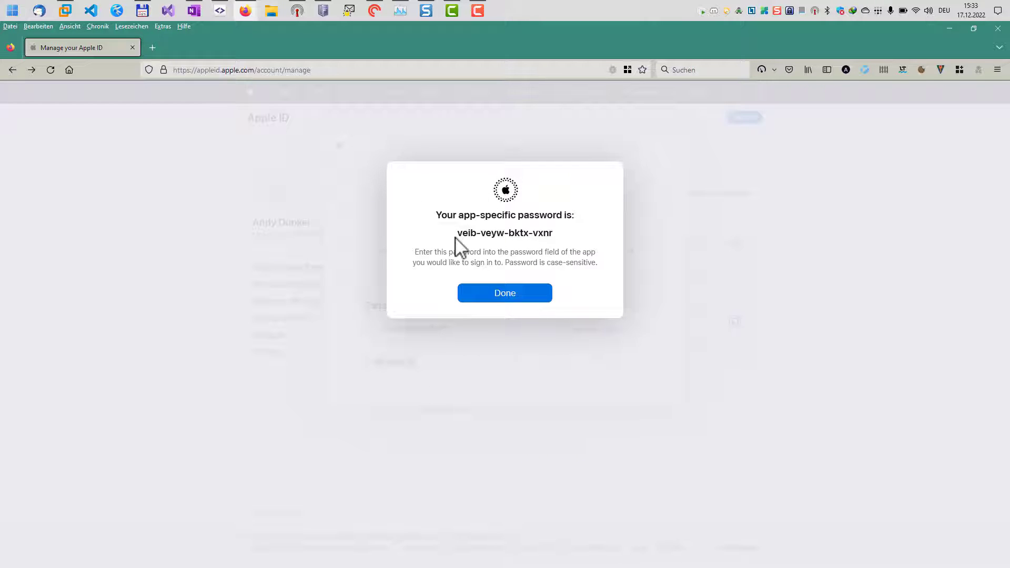
drag(457, 235, 554, 236)
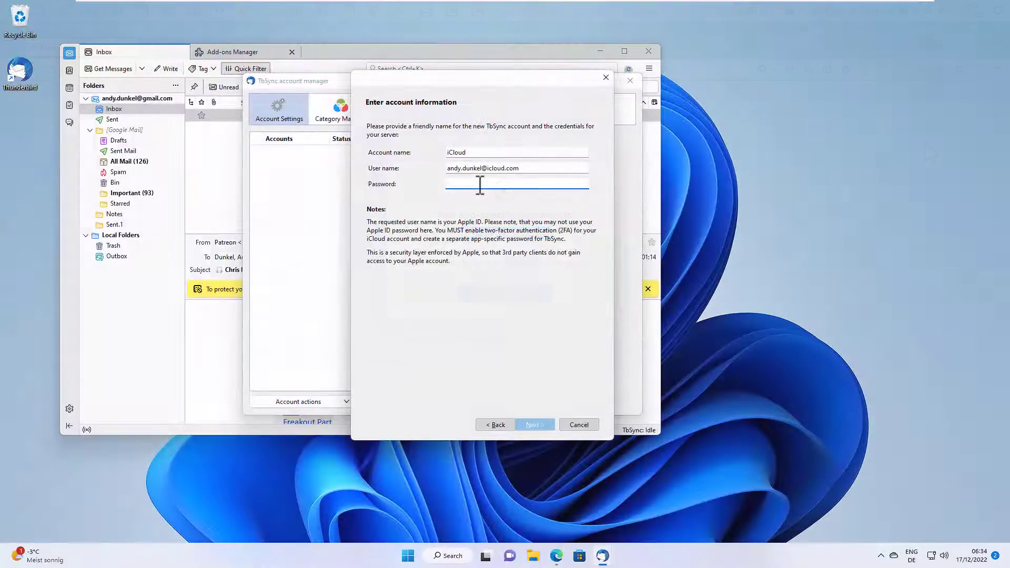
Paste the app-specific password into the iCloud account's Password field, verify, and finish account creation.
click(481, 183)
key(ctrl+v)
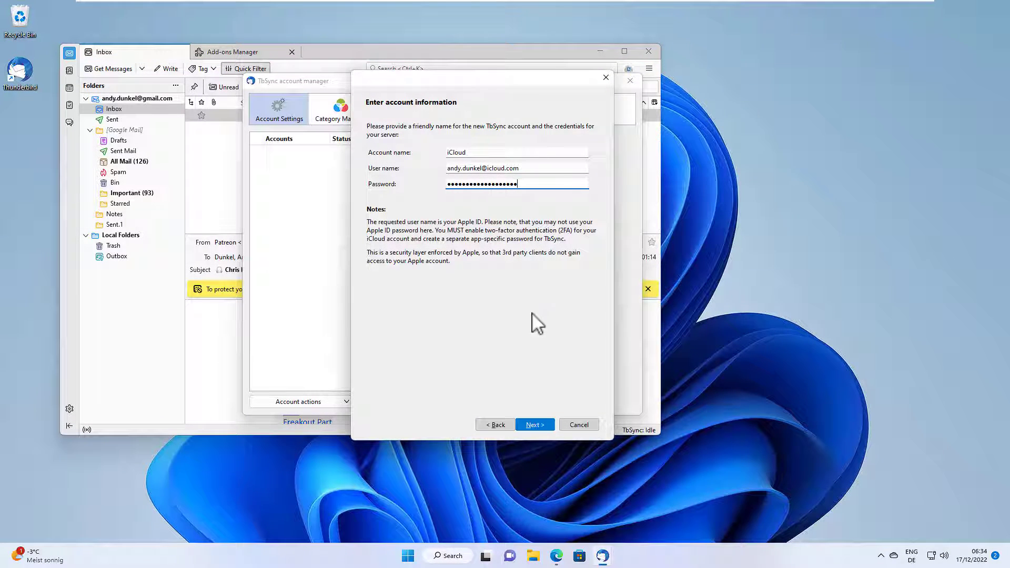
click(535, 425)
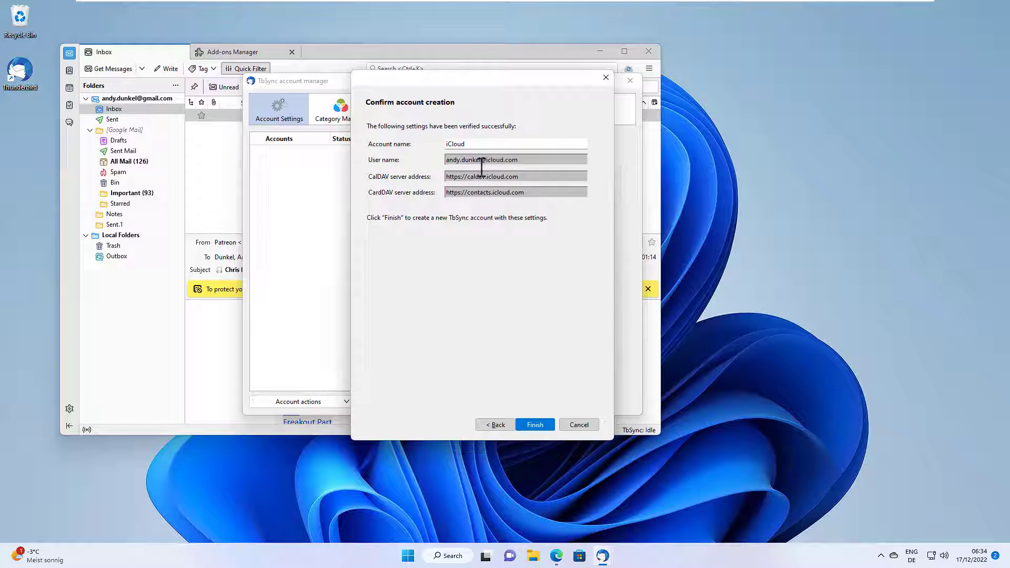
click(533, 424)
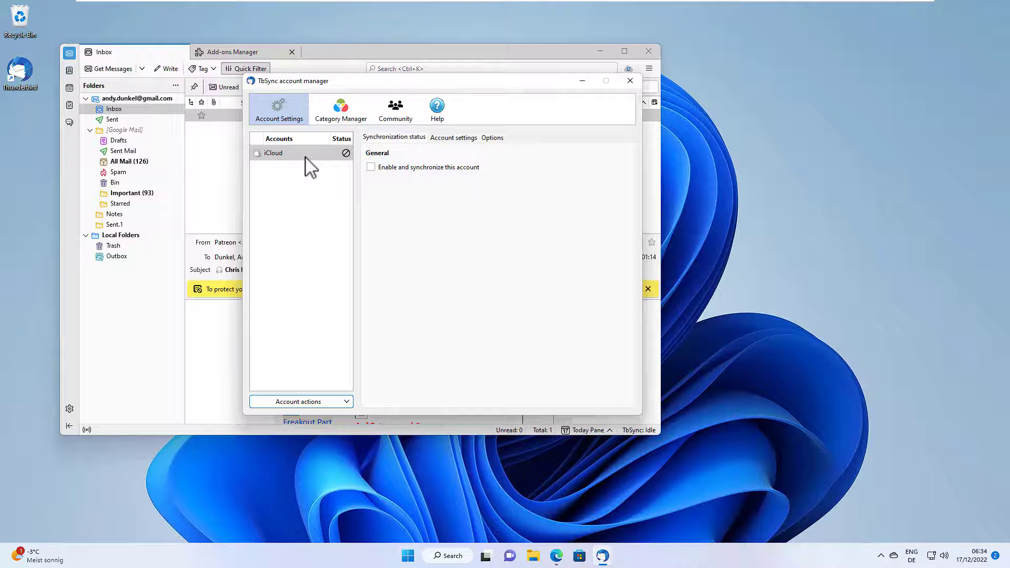
Enable the iCloud account, tick Home, Geschäft, Work and Contacts, and synchronize now.
click(371, 168)
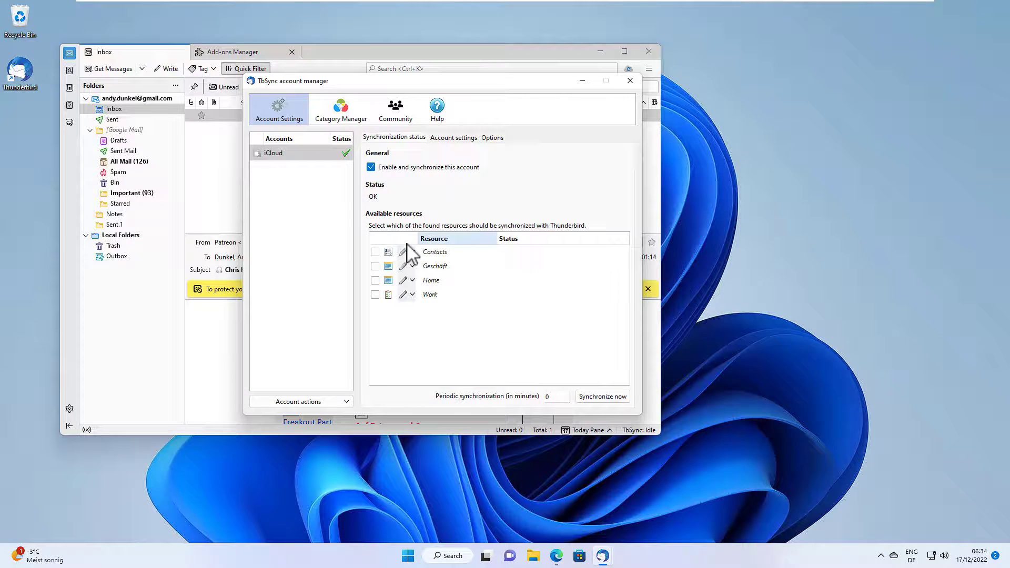
click(375, 281)
click(375, 267)
click(375, 295)
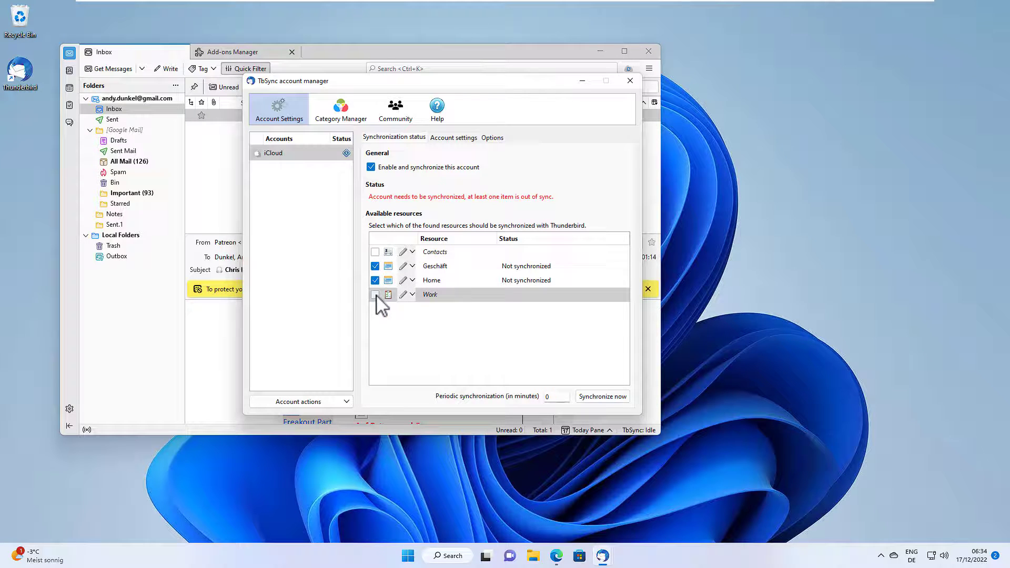
click(376, 252)
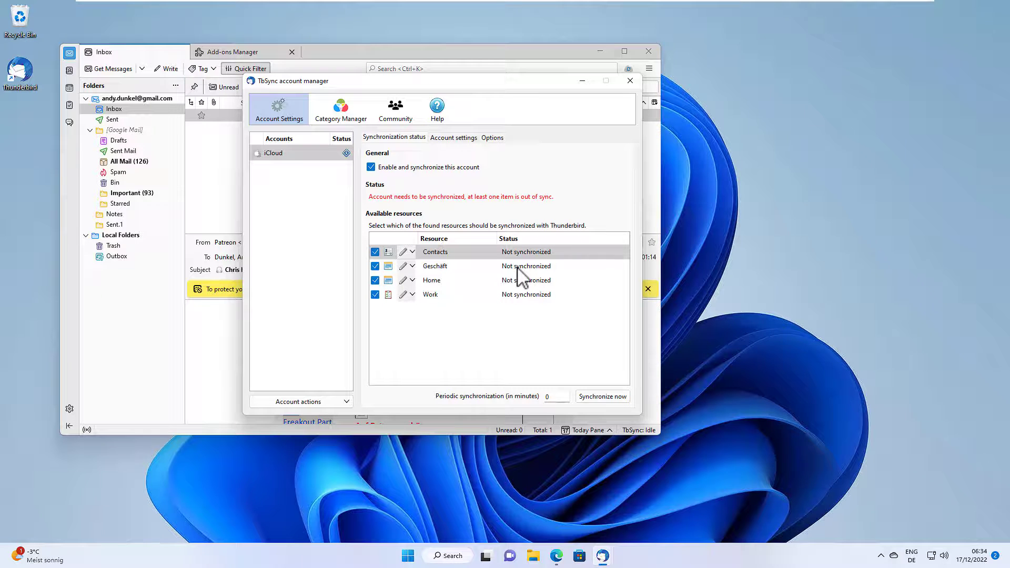
click(595, 396)
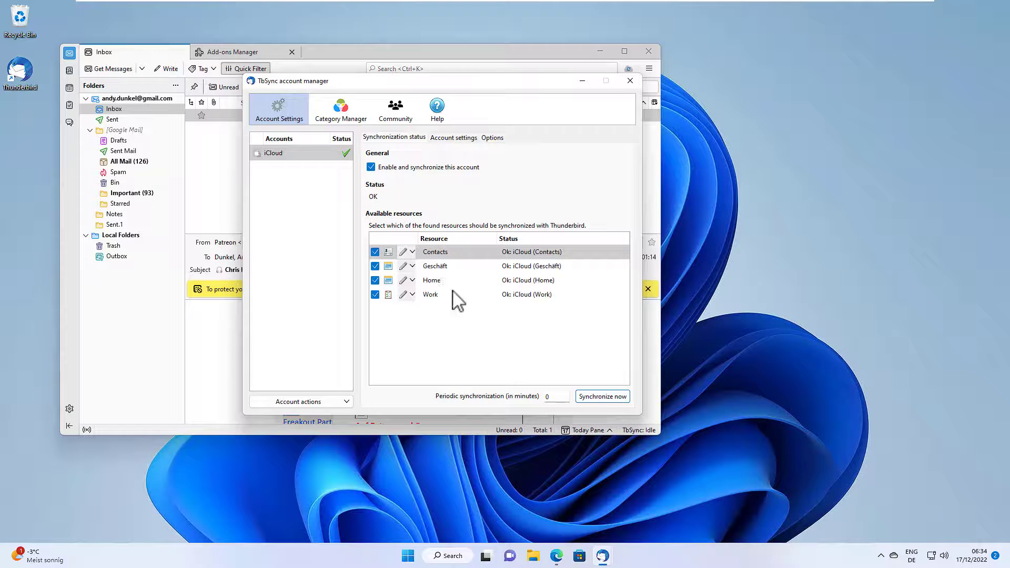
Open the Calendar tab to show the iCloud Geschäft, Home and Work calendars.
click(68, 90)
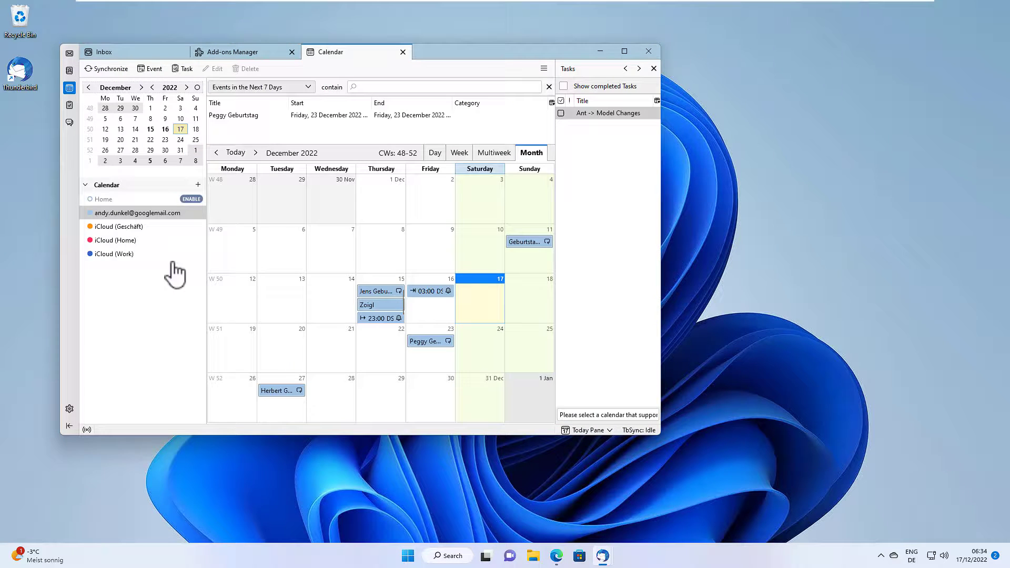